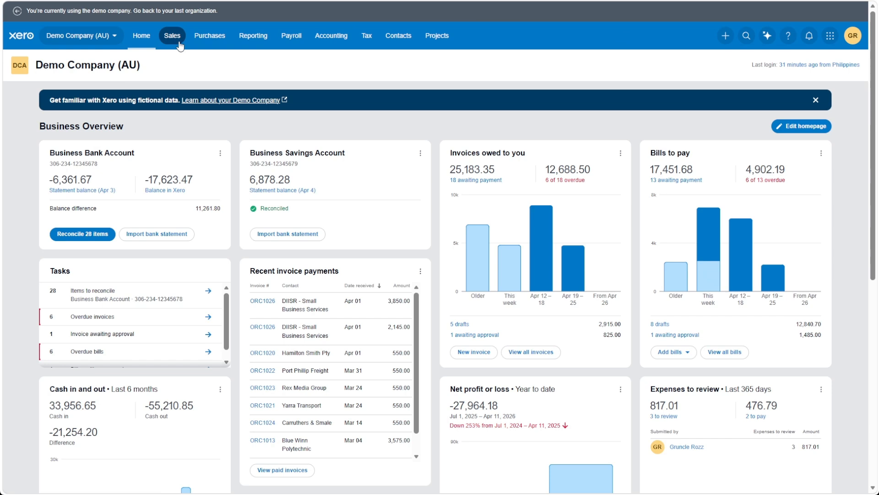
Go to the sales invoices list and start an invoice import
click(180, 42)
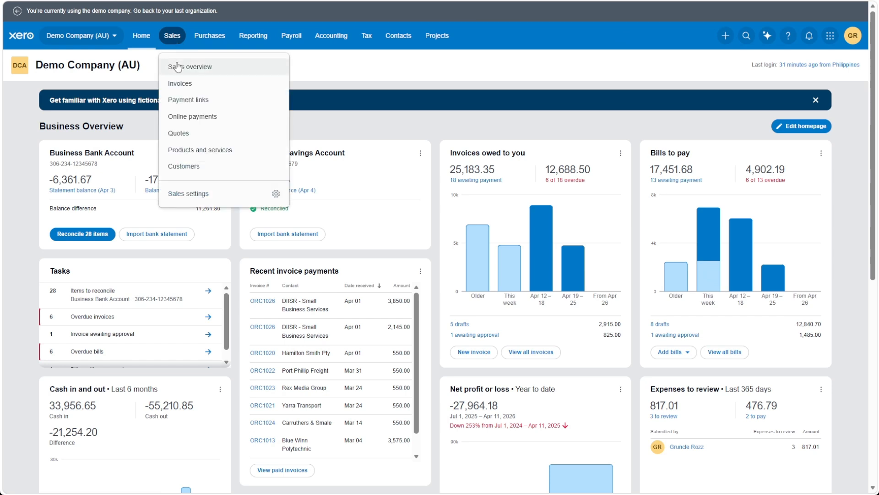
click(195, 85)
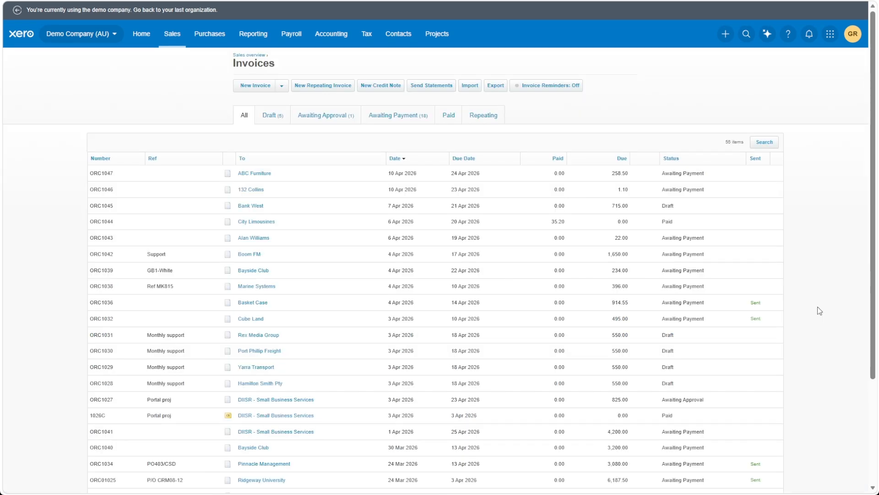
click(468, 88)
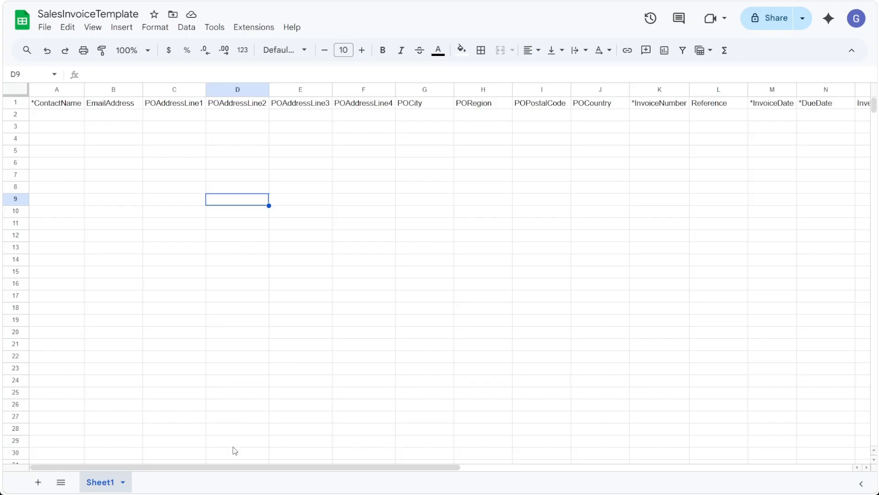
Switch to the SalesInvoiceTemplate spreadsheet in Google Sheets and examine its column headings from ContactName to BrandingTheme
click(232, 451)
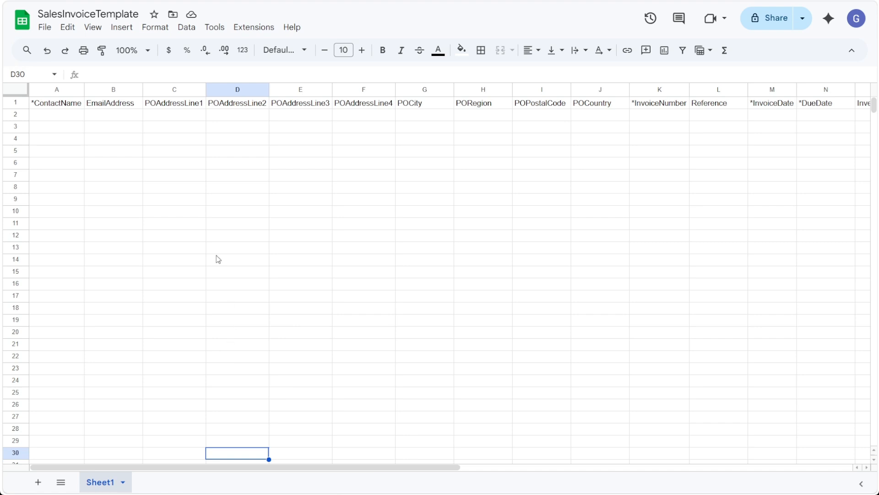
click(68, 103)
drag(226, 468, 603, 424)
click(856, 104)
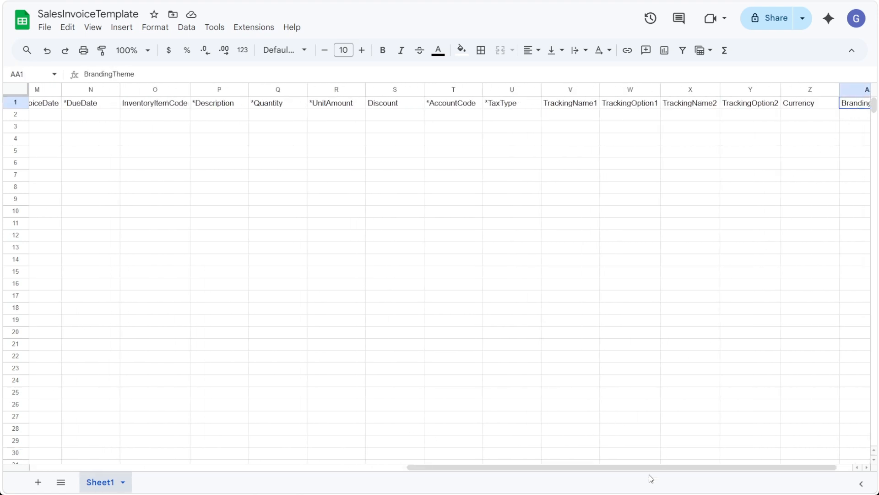
drag(650, 471, 228, 436)
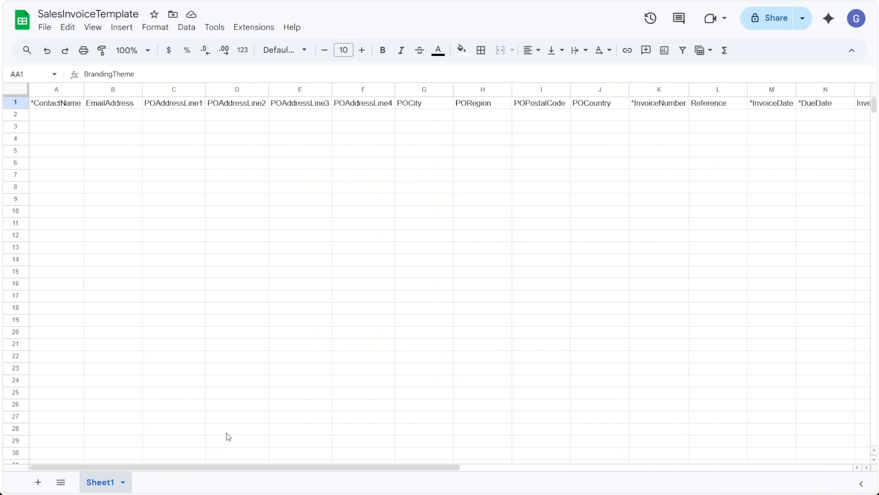
click(74, 113)
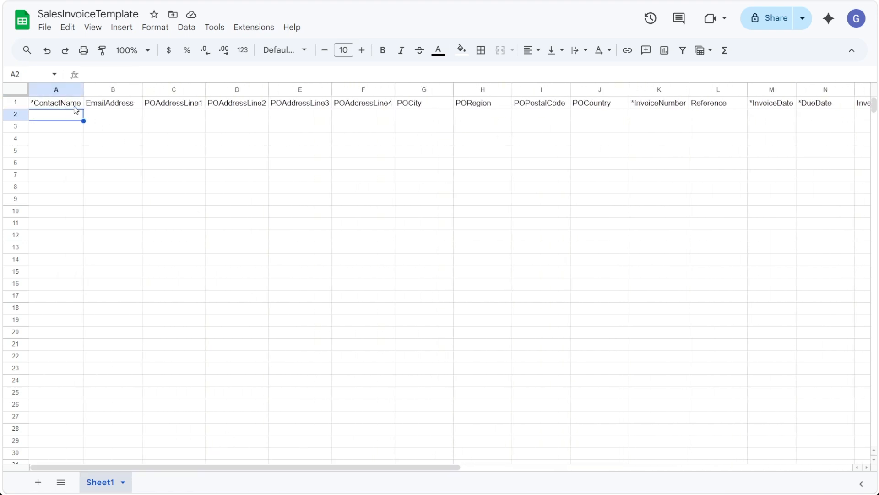
click(76, 108)
double_click(67, 114)
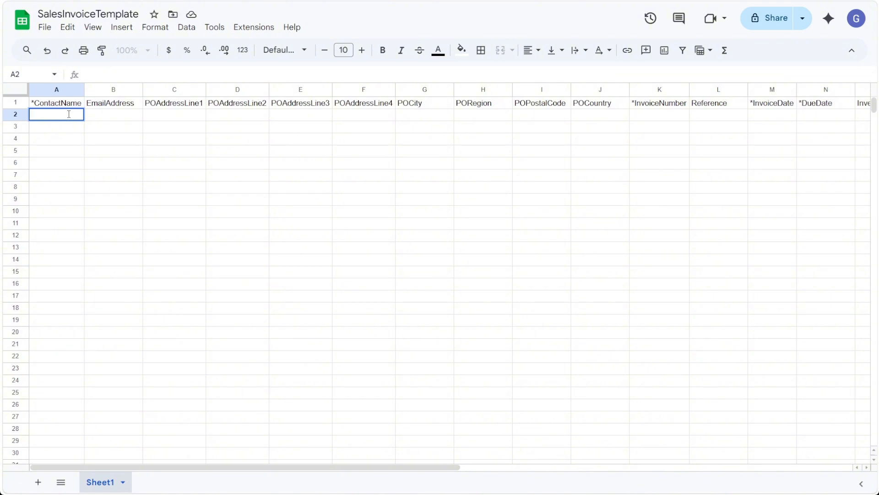
click(114, 102)
click(169, 105)
click(242, 106)
click(311, 106)
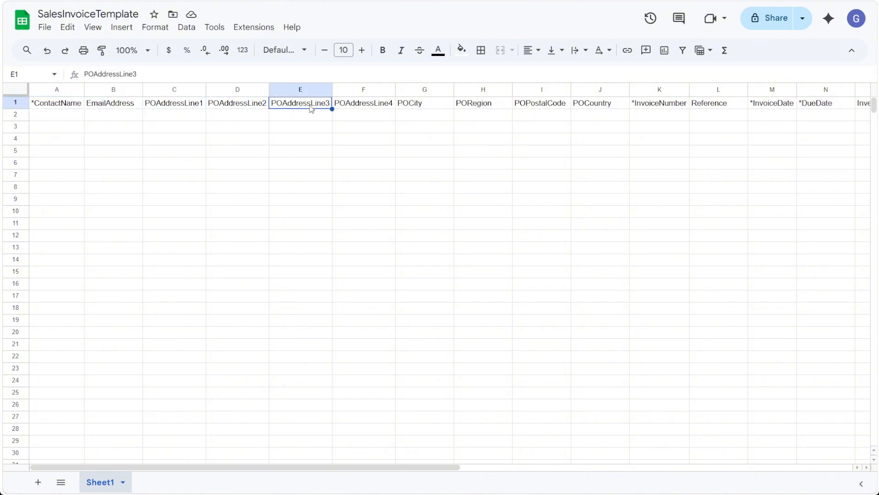
click(365, 105)
click(77, 105)
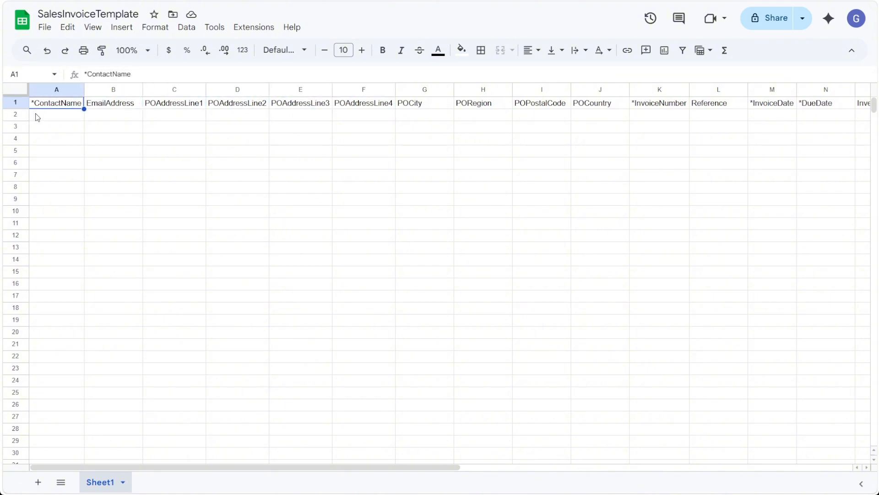
Fill row 2 of the template with the contact name Capital Cab Co and the invoice number INV - 01
double_click(63, 117)
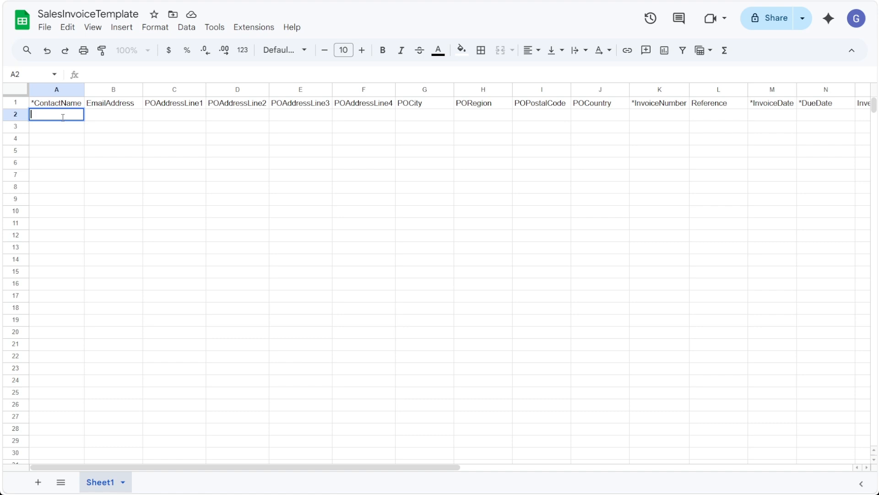
text(Capital Cab Co)
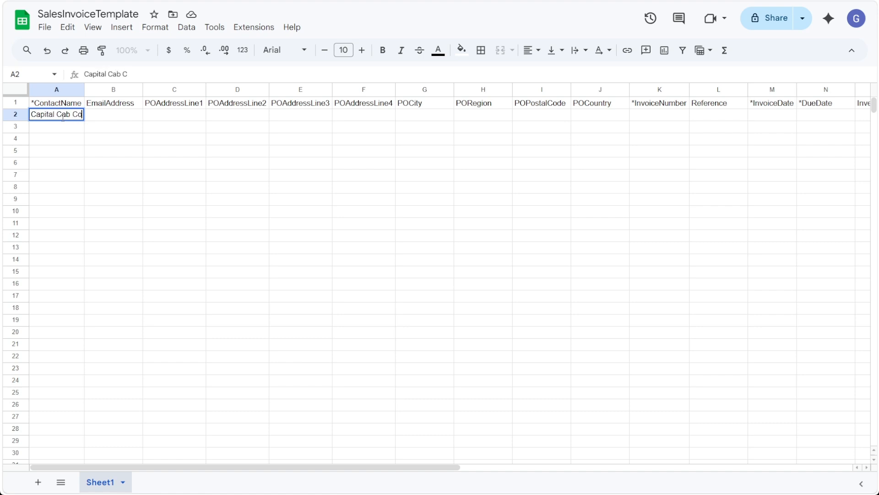
scroll(432, 116, right, 5)
double_click(431, 113)
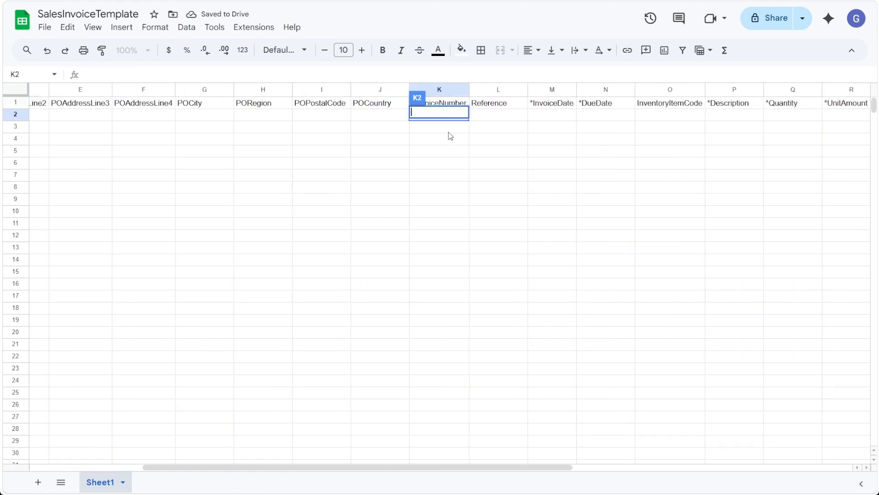
key(Return)
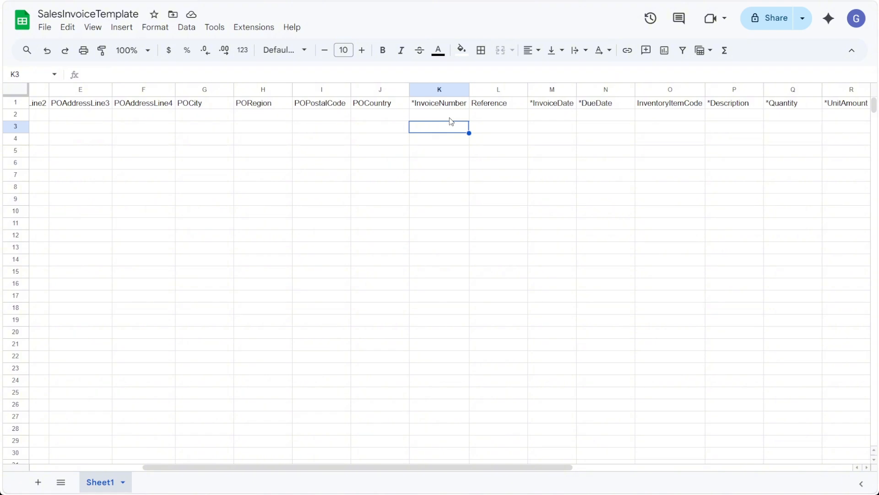
double_click(450, 117)
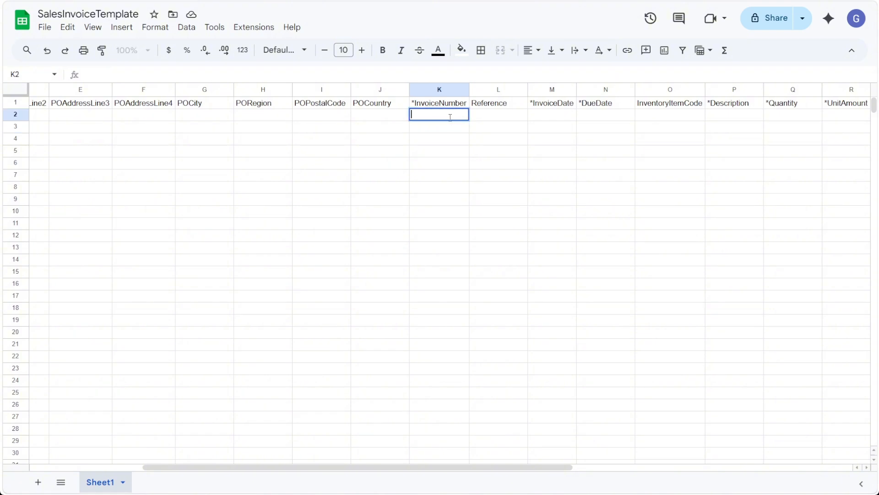
text(INV - 01)
click(477, 121)
Enter 04-11-2026 as the invoice date and 04-18-2026 as the due date in row 2
double_click(542, 114)
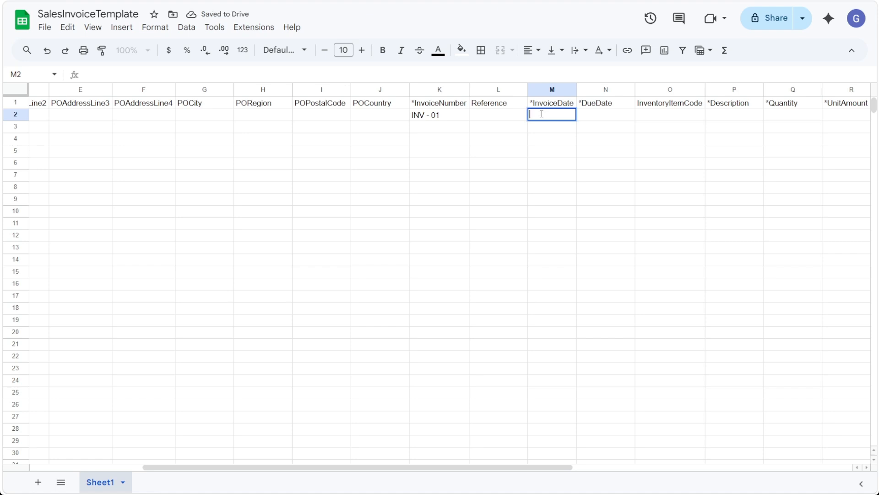
text(04-11-2026)
key(Tab)
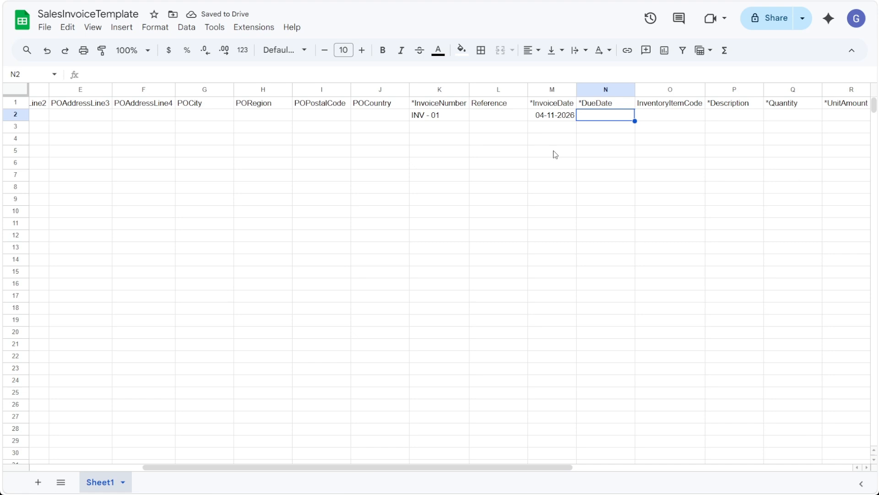
text(04-18-2026)
Enter the description Service Example and a quantity of 1 in row 2
click(721, 114)
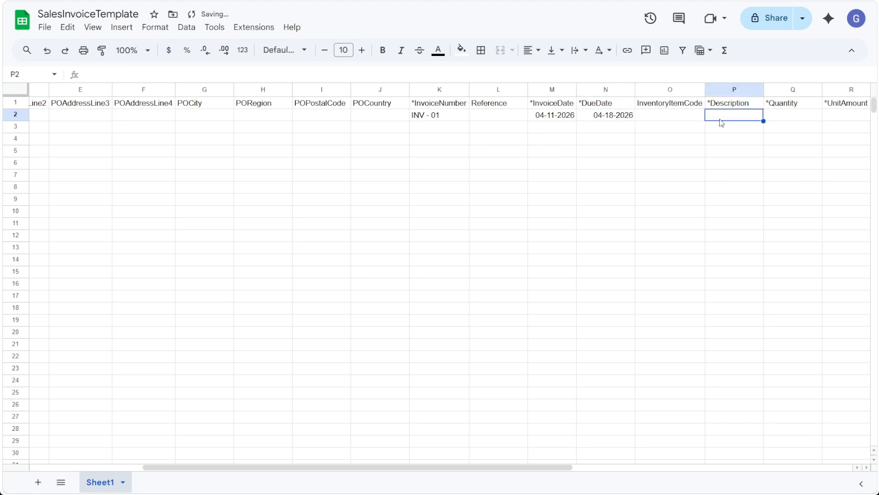
scroll(715, 119, left, 5)
scroll(185, 121, left, 2)
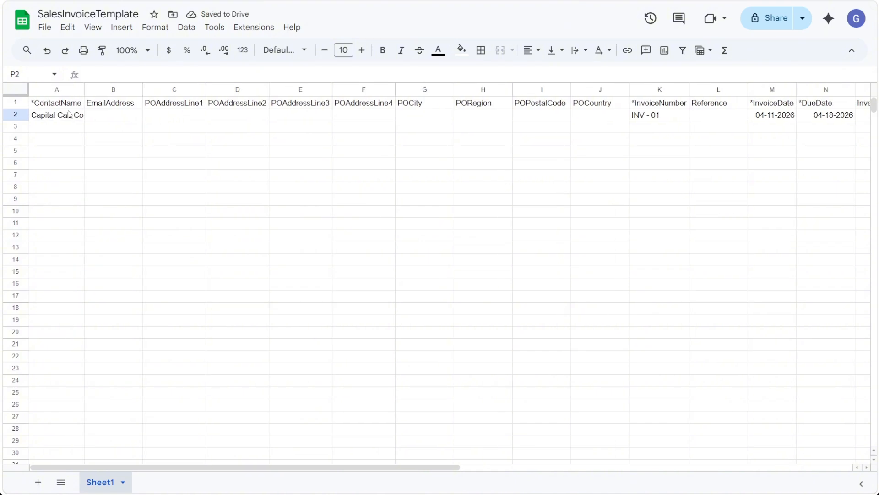
scroll(575, 117, right, 8)
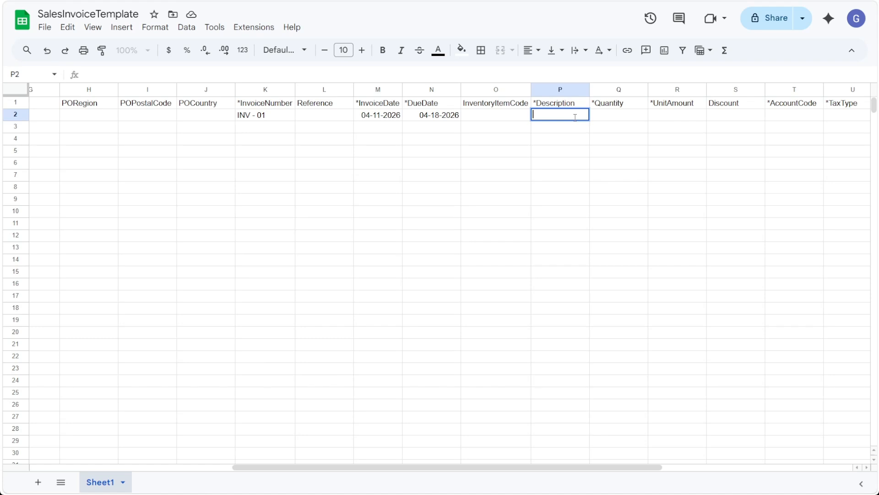
text(Service Example)
key(Tab)
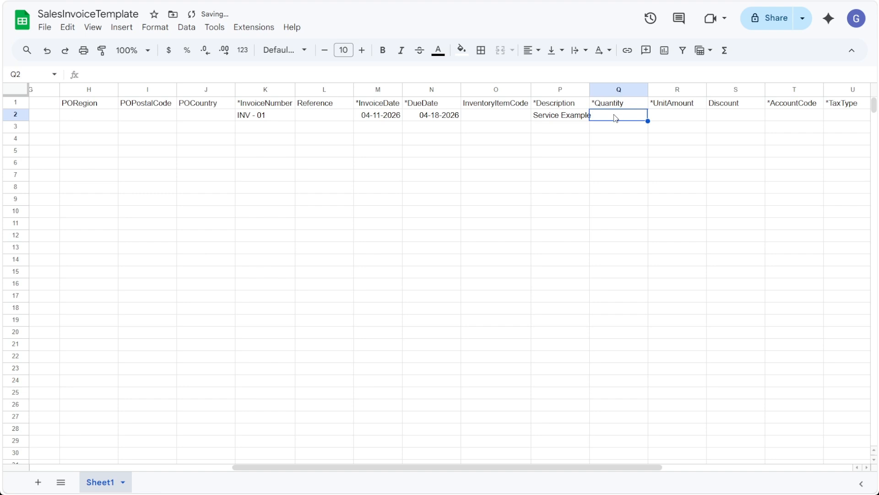
text(1)
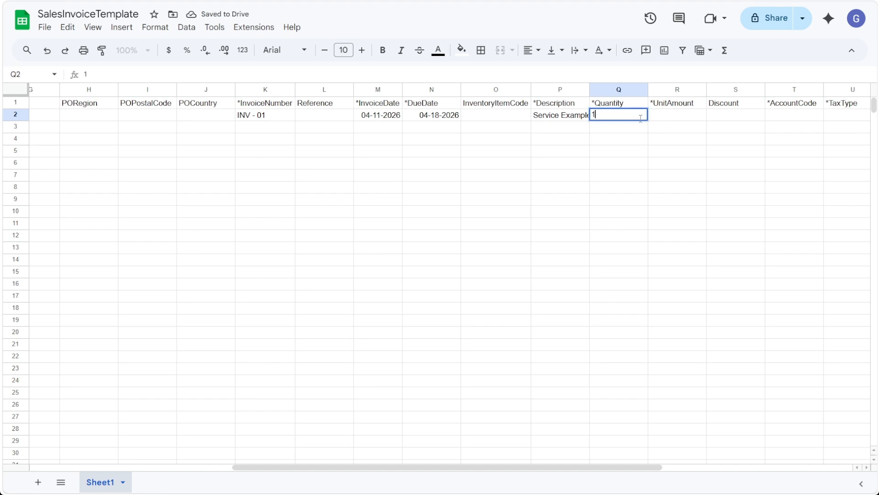
key(Tab)
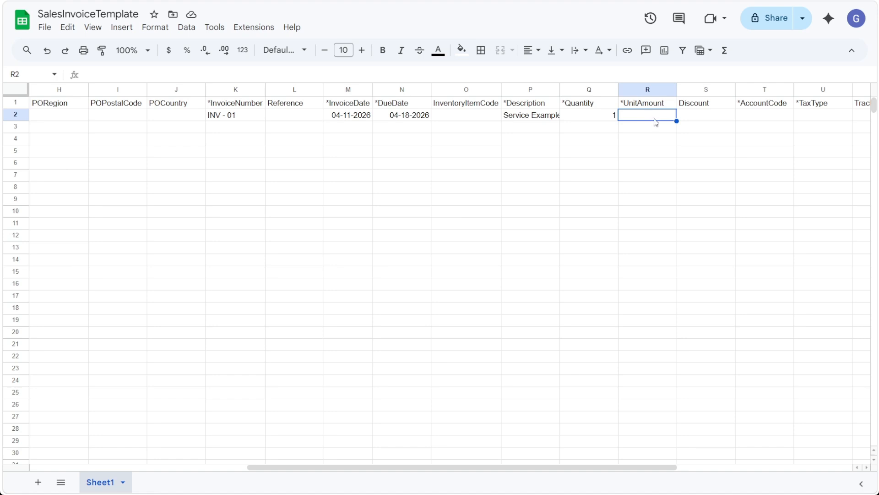
Set the unit amount in row 2 to 20
double_click(655, 120)
text(20)
click(664, 155)
Examine the account code, tax type and remaining template columns, and review the filled-in invoice rows
scroll(691, 117, right, 3)
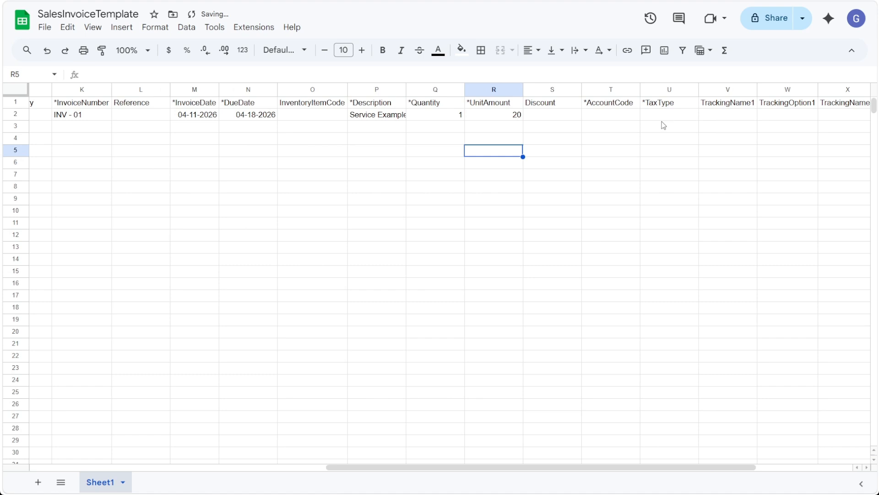
click(631, 118)
click(671, 115)
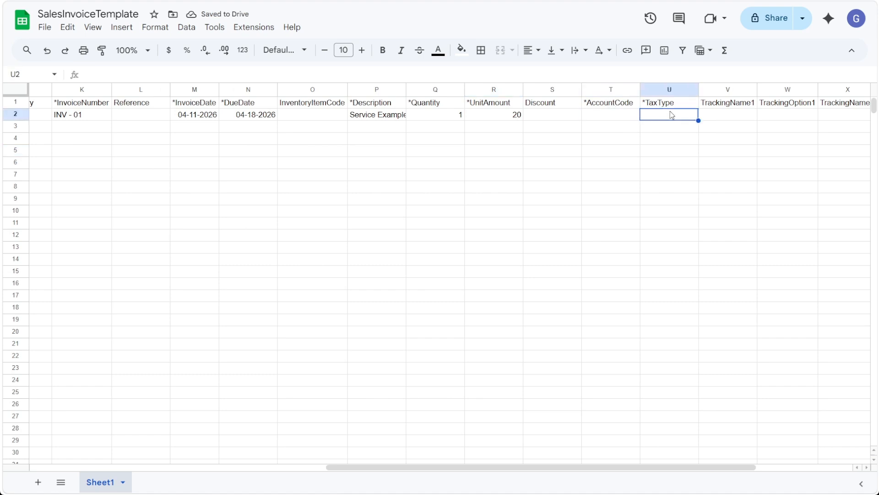
scroll(672, 115, right, 2)
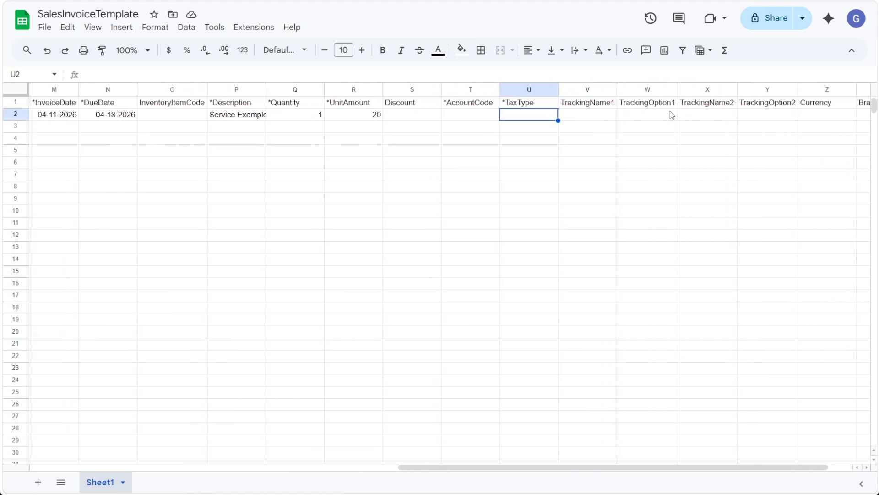
scroll(672, 115, left, 12)
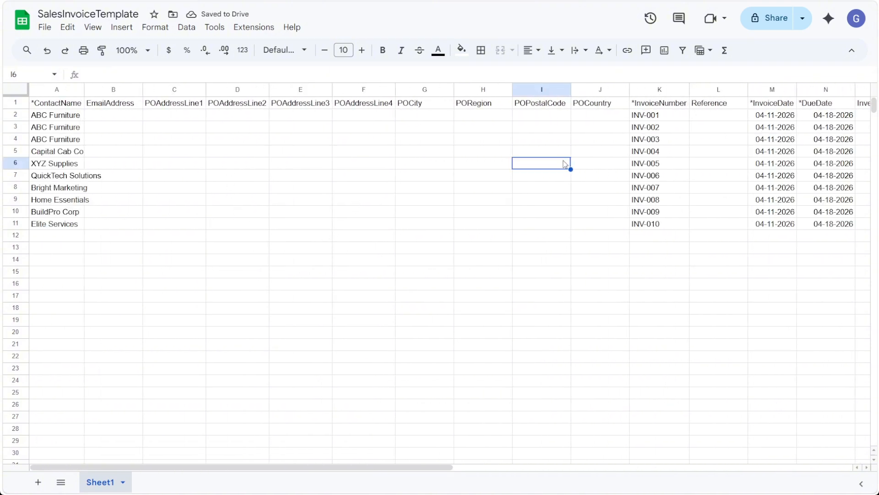
scroll(565, 164, right, 8)
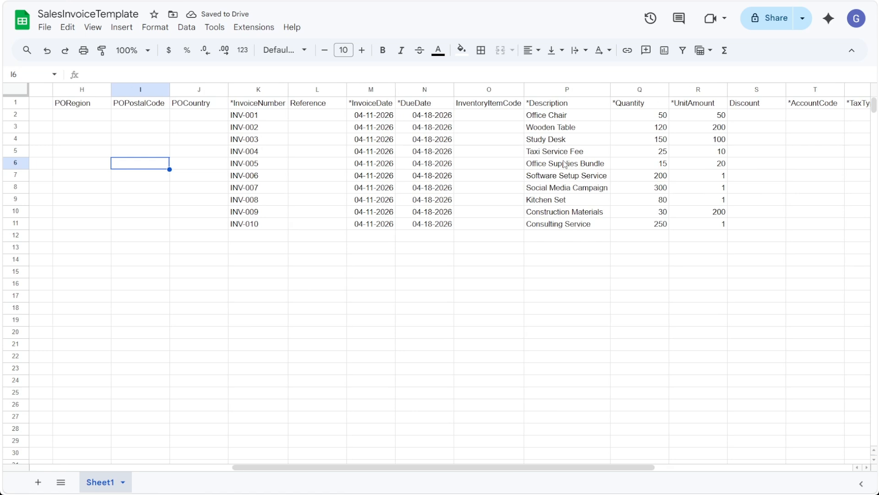
scroll(565, 163, left, 8)
scroll(521, 163, left, 1)
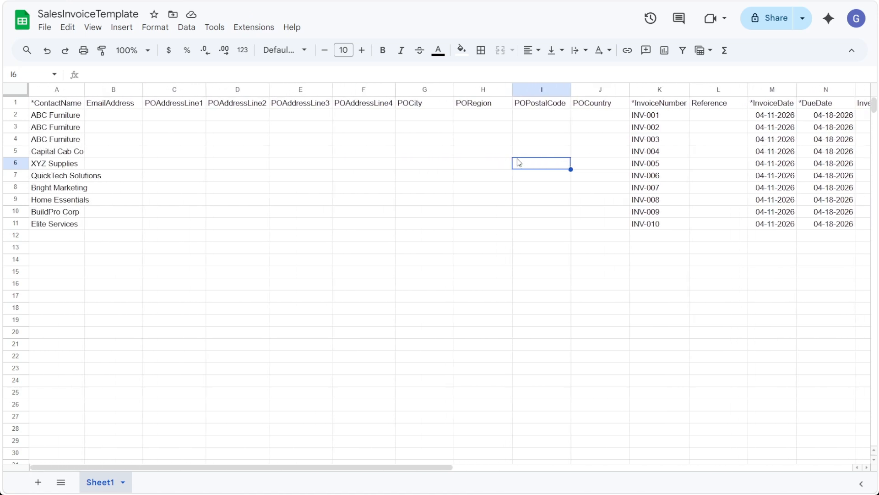
Download the completed invoice sheet as a Comma Separated Values (.csv) file
click(44, 28)
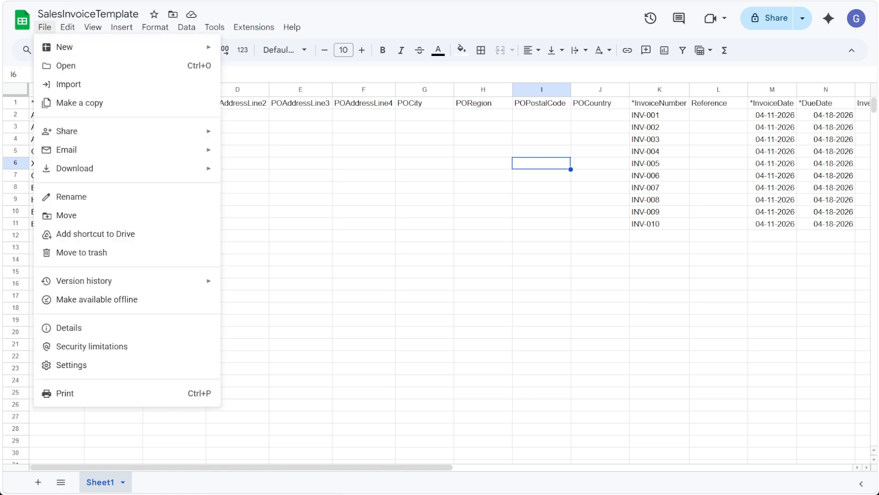
mouse_move(76, 170)
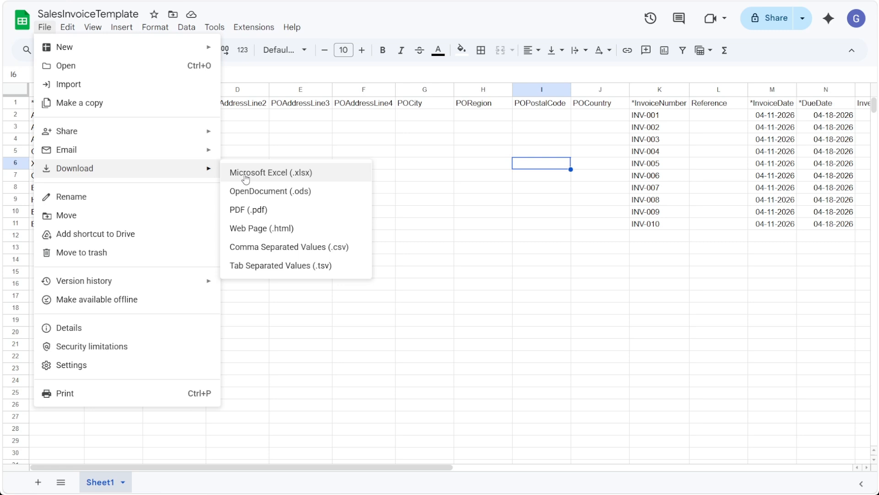
click(295, 252)
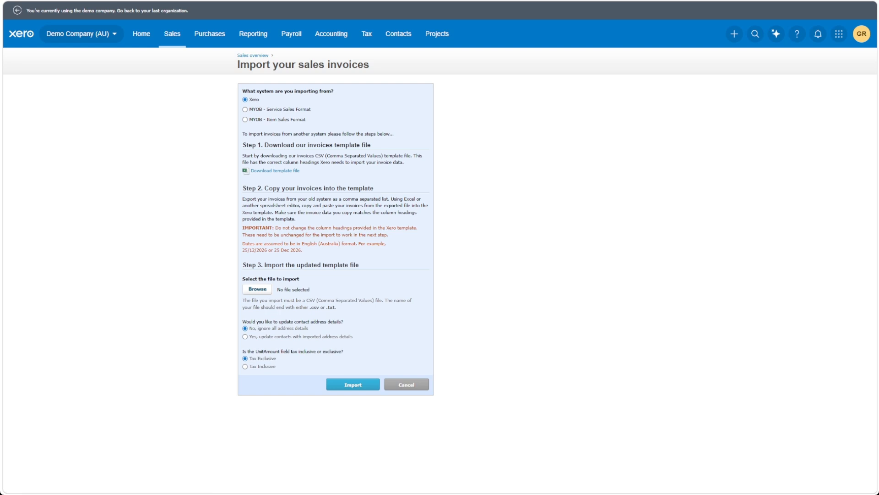
Switch to Xero and submit SalesInvoiceTemplate - Sheet1 (2).csv as the sales invoice import file
click(340, 210)
click(365, 387)
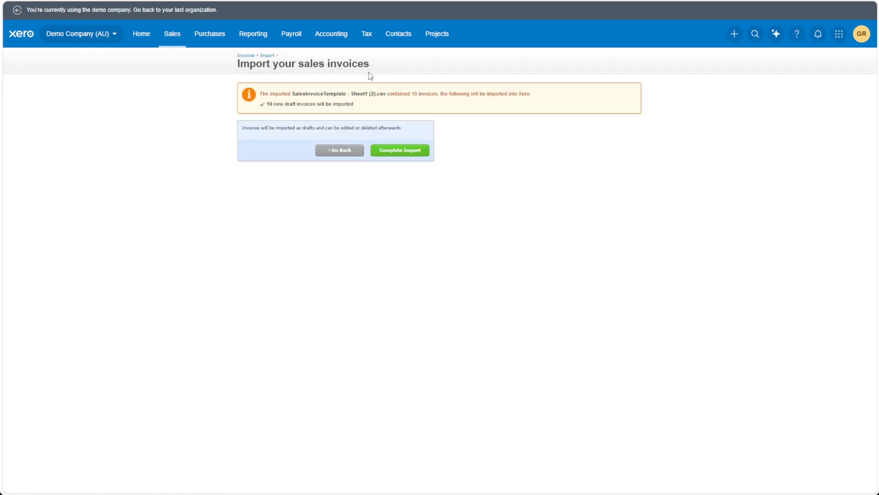
Check the import summary for the uploaded CSV and complete the import of the draft invoices
drag(260, 96, 418, 95)
click(392, 108)
click(401, 105)
drag(269, 104, 361, 112)
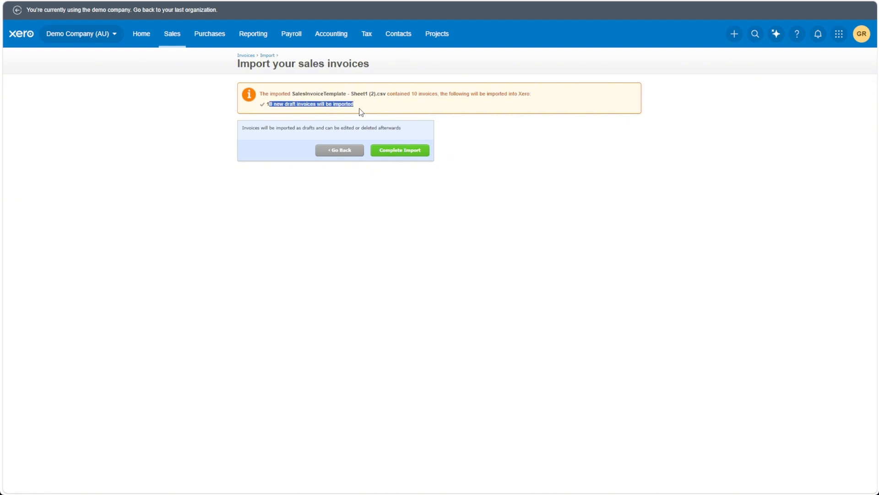
click(361, 112)
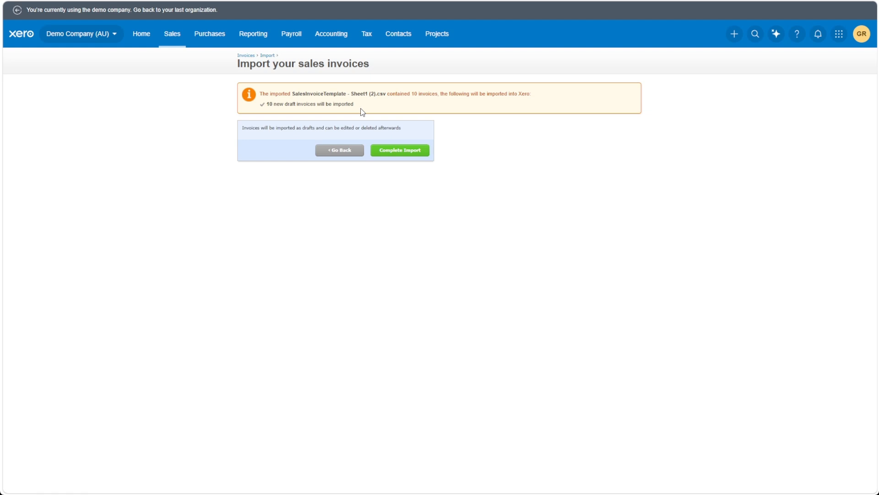
click(409, 158)
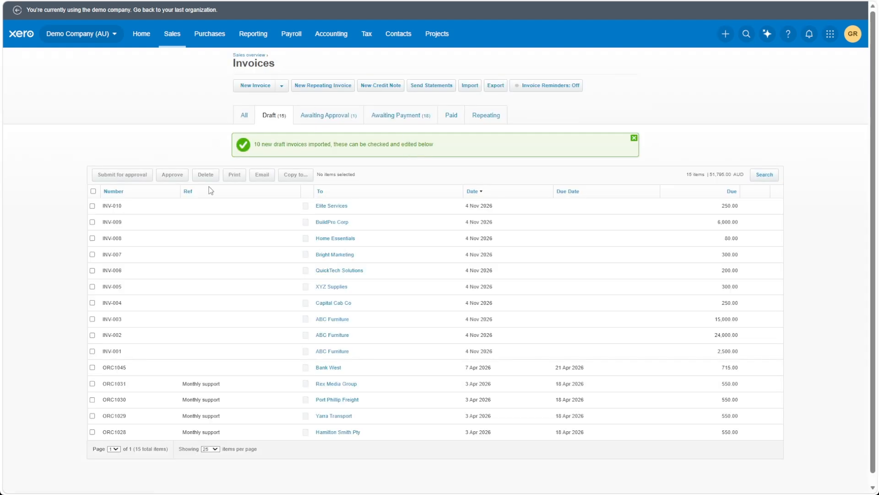